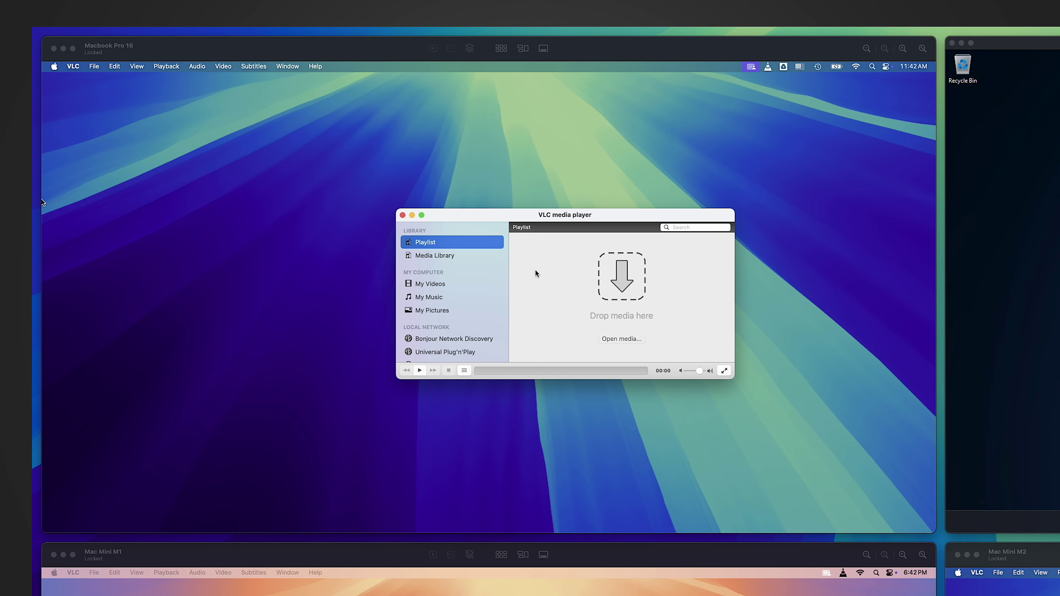
On Macbook Pro 16, start a Convert / Stream job in VLC with the Ubiquiti UniFi Switch MVR 4K .mov from Documents.
{"action": "left_click", "coordinate": [453, 248]}
{"action": "left_click", "coordinate": [94, 66]}
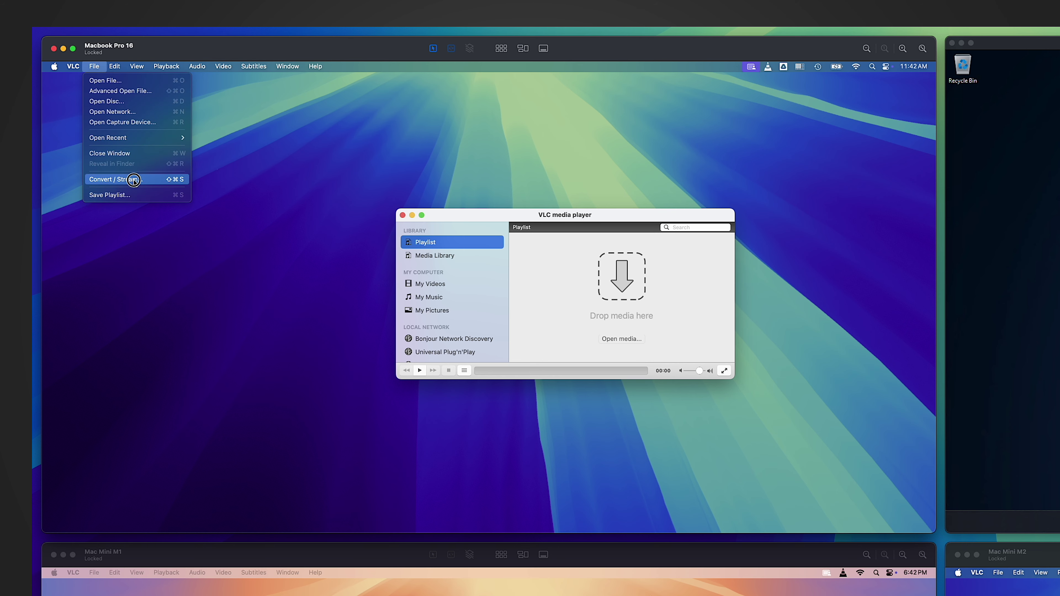
{"action": "left_click", "coordinate": [134, 180]}
{"action": "left_click", "coordinate": [381, 378]}
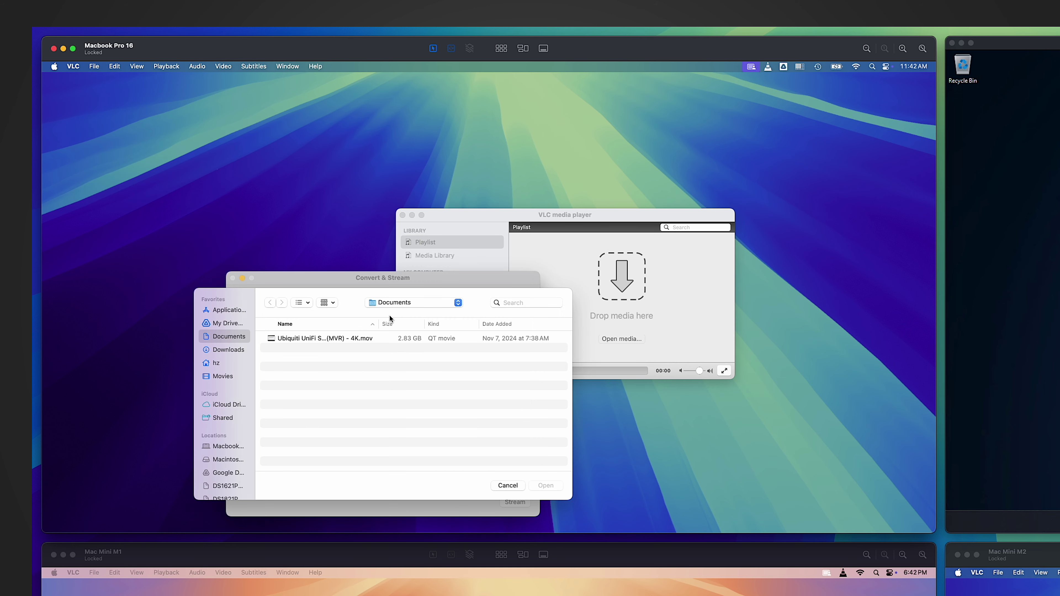
{"action": "left_click", "coordinate": [303, 338]}
{"action": "left_click", "coordinate": [294, 345]}
{"action": "double_click", "coordinate": [274, 337]}
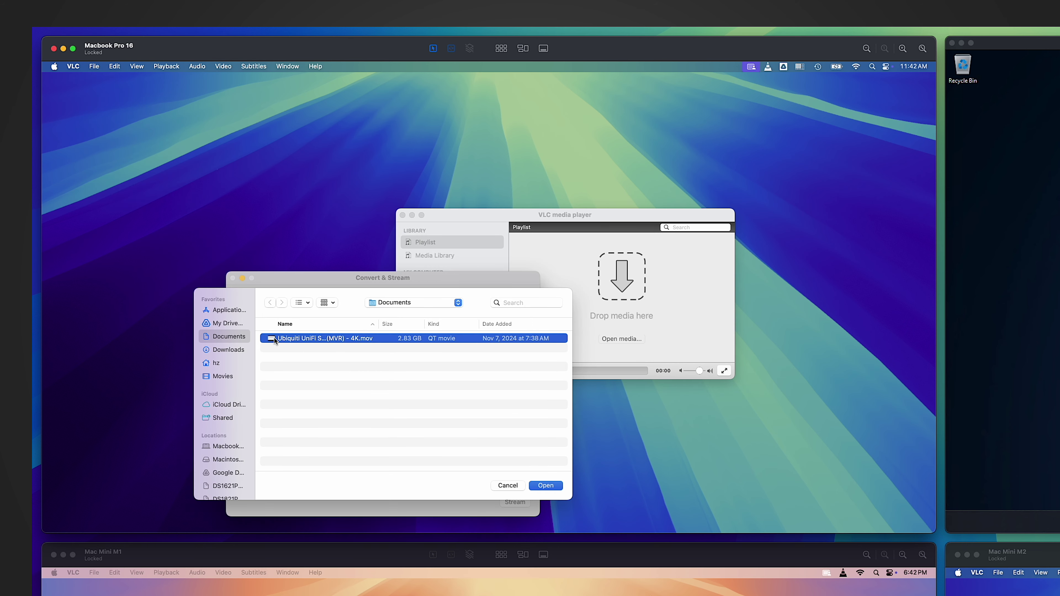
Configure an RTP stream to address 239.255.0.1 on port 5004 and start streaming the video.
{"action": "left_click", "coordinate": [476, 470]}
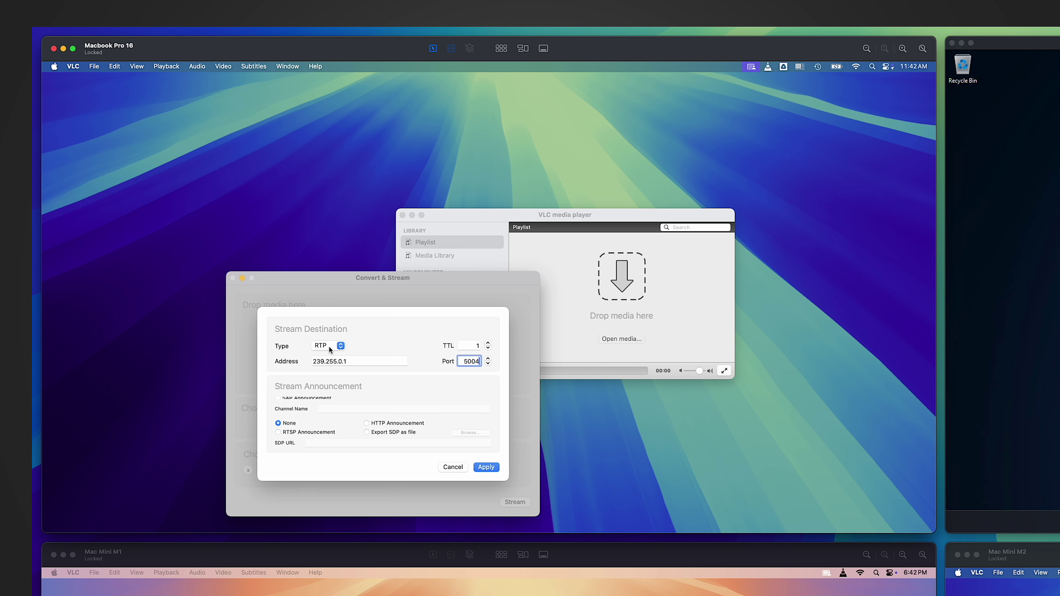
{"action": "key", "text": "shift+Tab"}
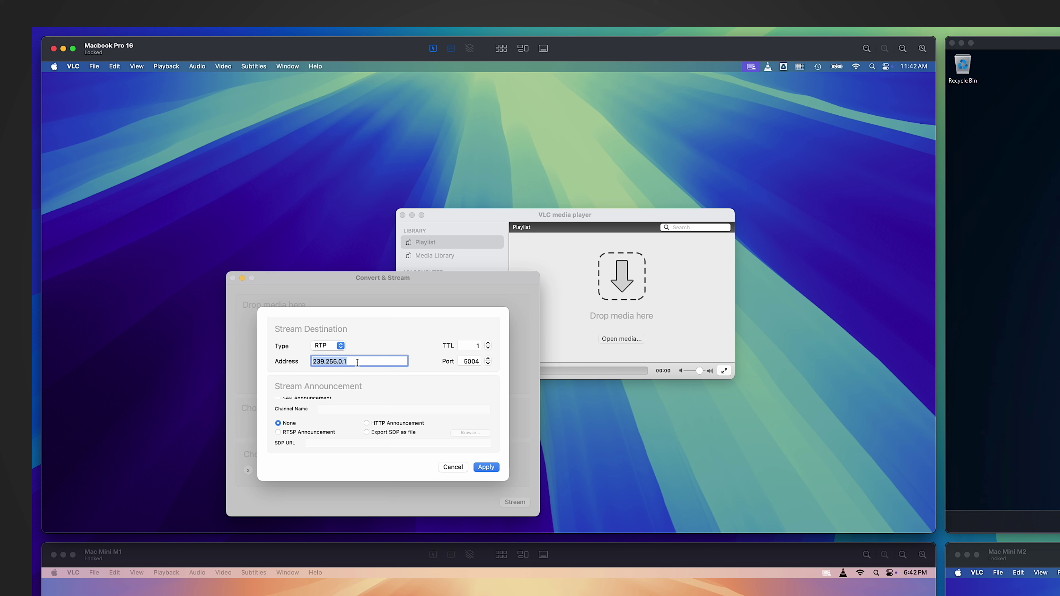
{"action": "key", "text": "Tab"}
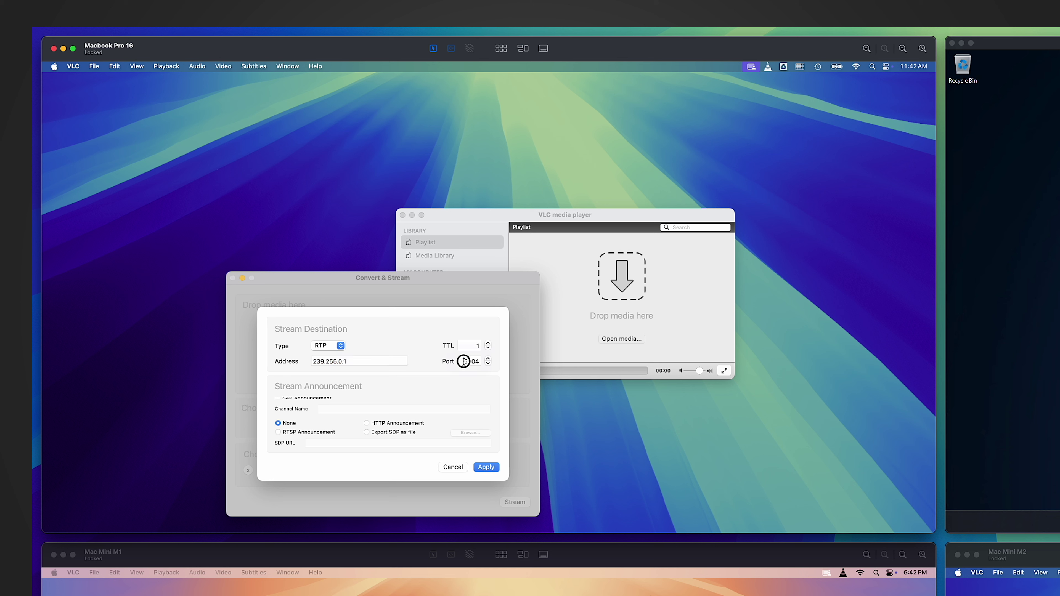
{"action": "key", "text": "Return"}
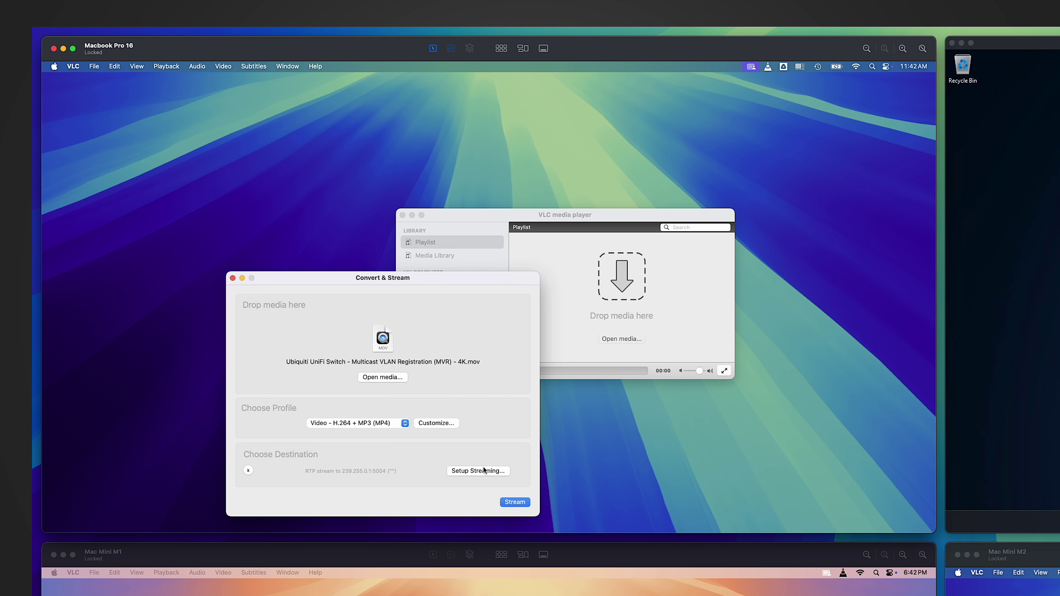
{"action": "left_click", "coordinate": [516, 502]}
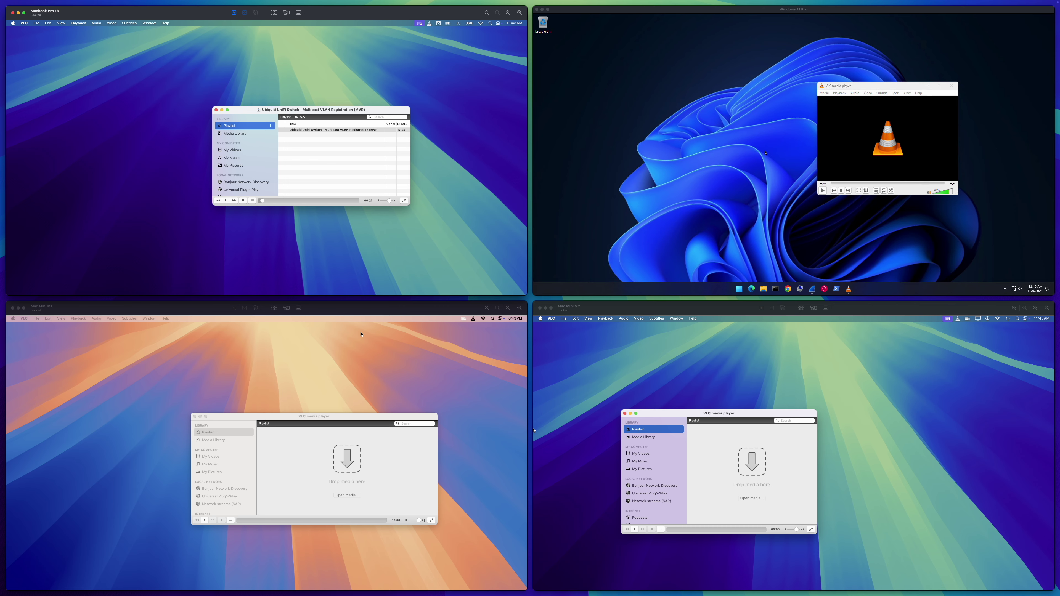
Play the network stream rtp://239.255.0.1:5004 in VLC on the Windows 11 Pro machine.
{"action": "left_click", "coordinate": [766, 153]}
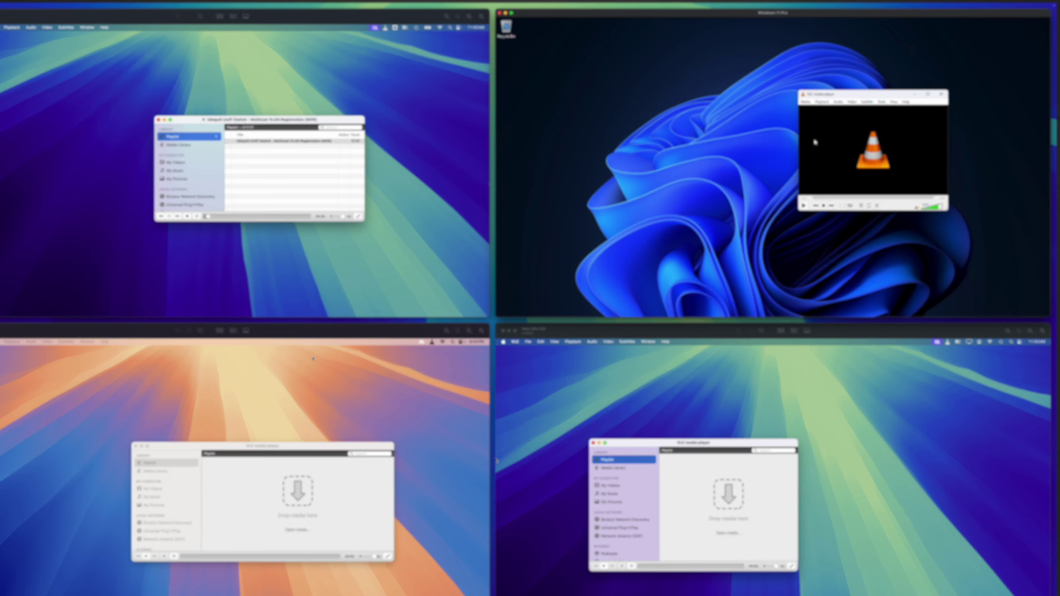
{"action": "left_click", "coordinate": [825, 92]}
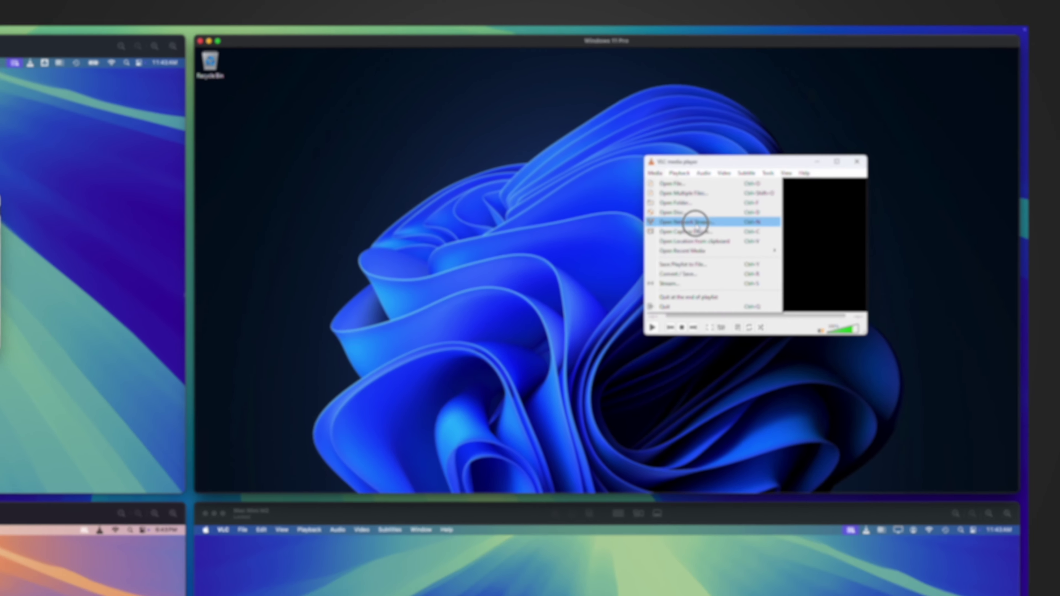
{"action": "left_click", "coordinate": [848, 121]}
{"action": "left_click", "coordinate": [627, 226]}
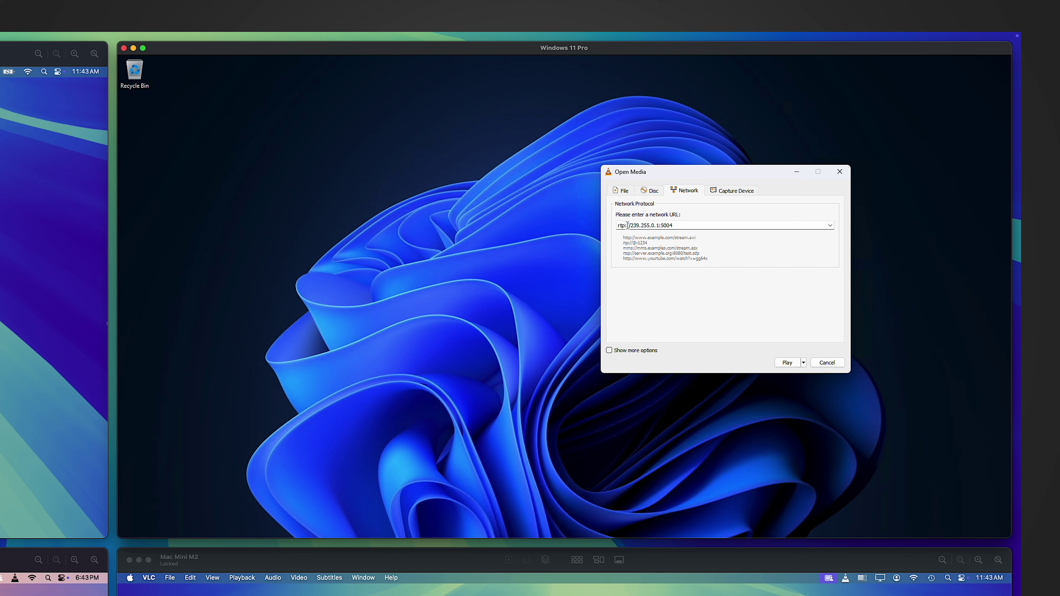
{"action": "left_click_drag", "start_coordinate": [631, 226], "coordinate": [663, 226]}
{"action": "left_click", "coordinate": [673, 226]}
{"action": "left_click", "coordinate": [788, 363]}
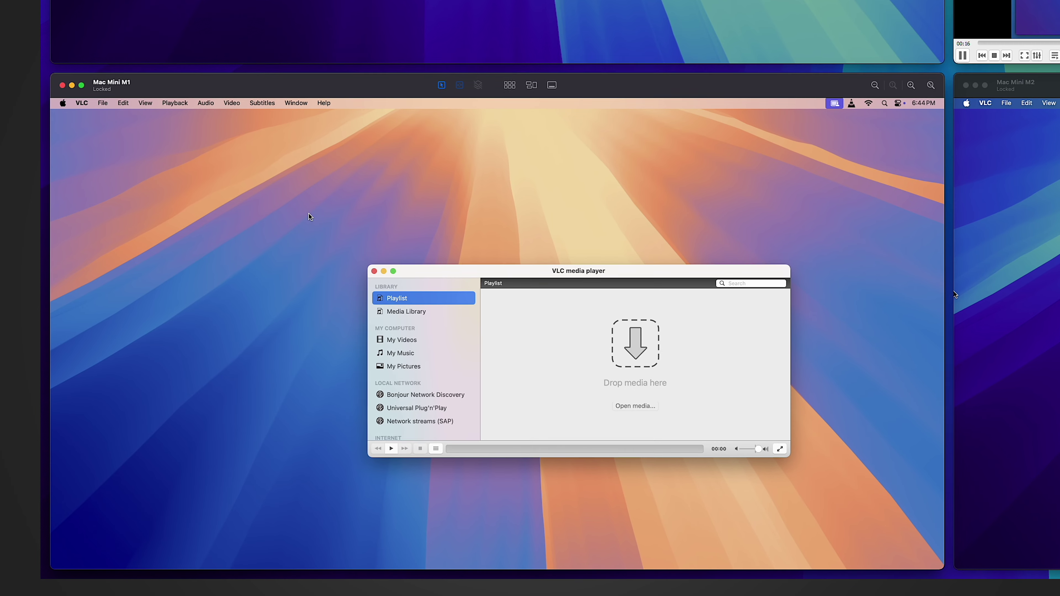
{"action": "left_click", "coordinate": [32, 320]}
{"action": "left_click", "coordinate": [129, 148]}
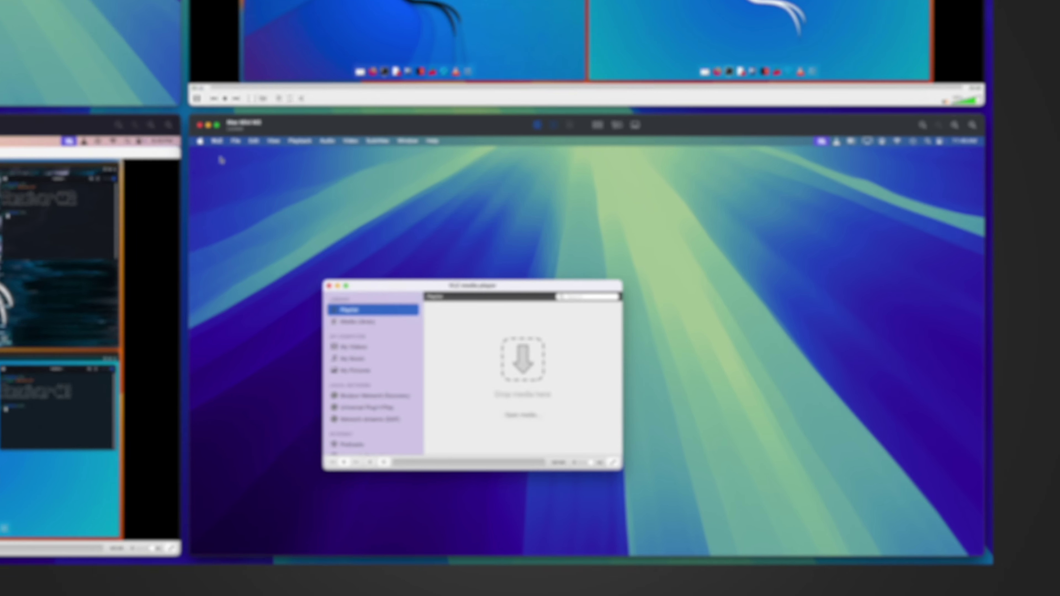
{"action": "left_click", "coordinate": [564, 319]}
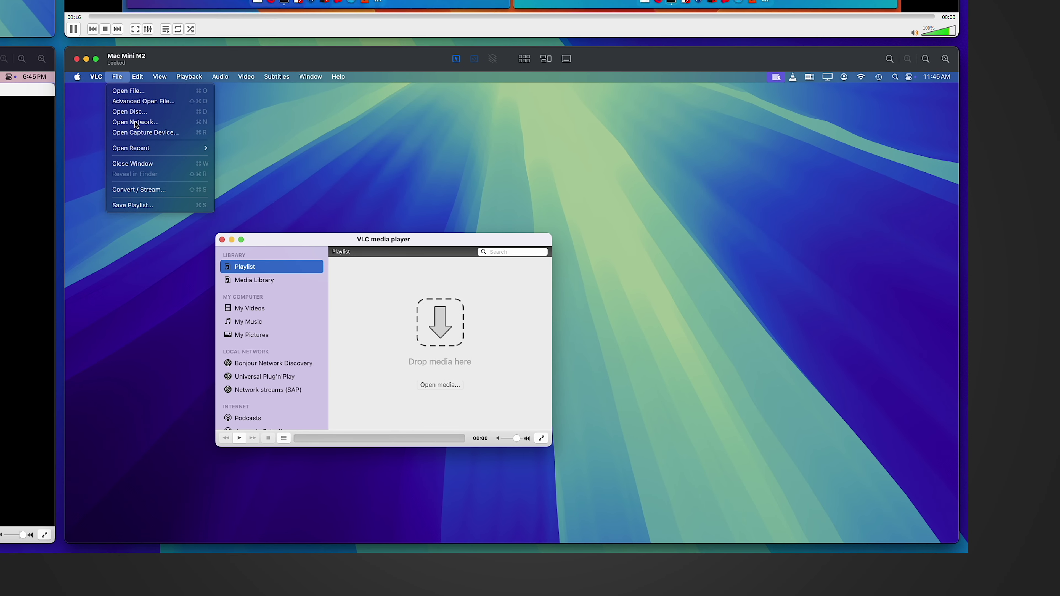
{"action": "left_click", "coordinate": [130, 128]}
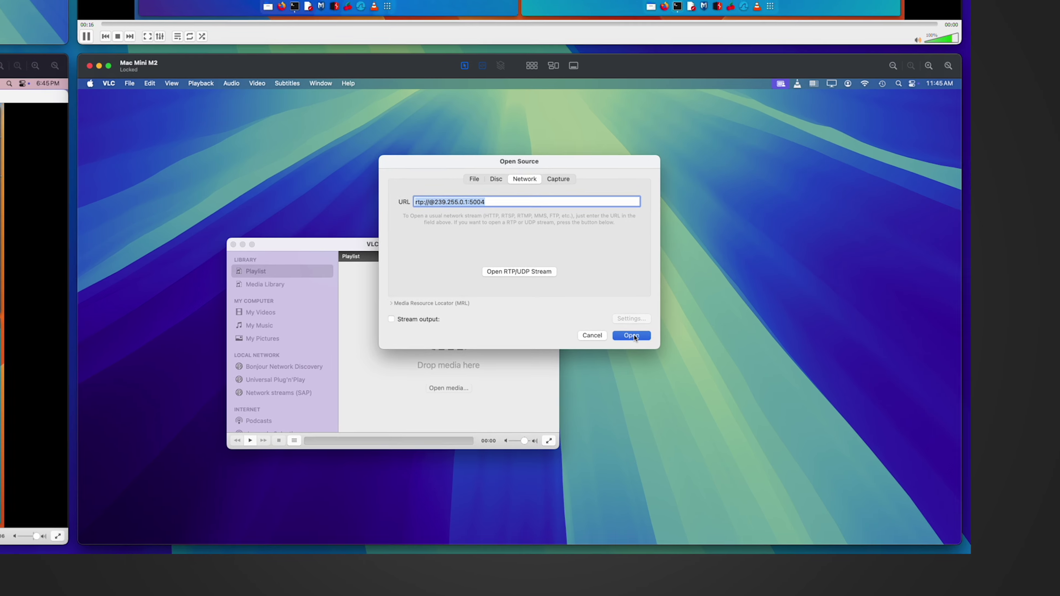
{"action": "left_click", "coordinate": [628, 334]}
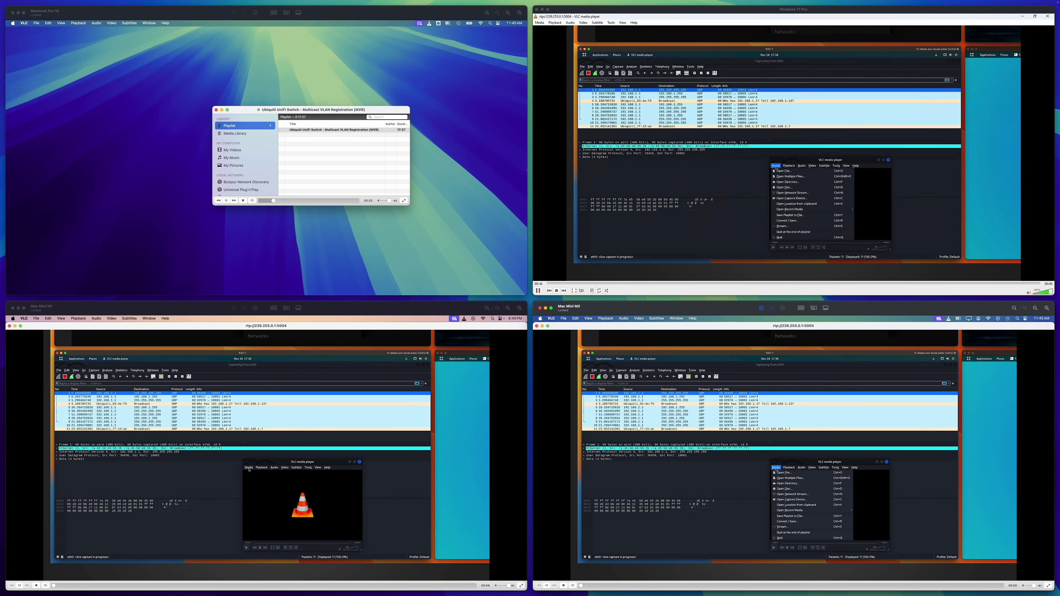
Seek the streamed video on Macbook Pro 16 forward to about two thirds of its length.
{"action": "left_click", "coordinate": [281, 182]}
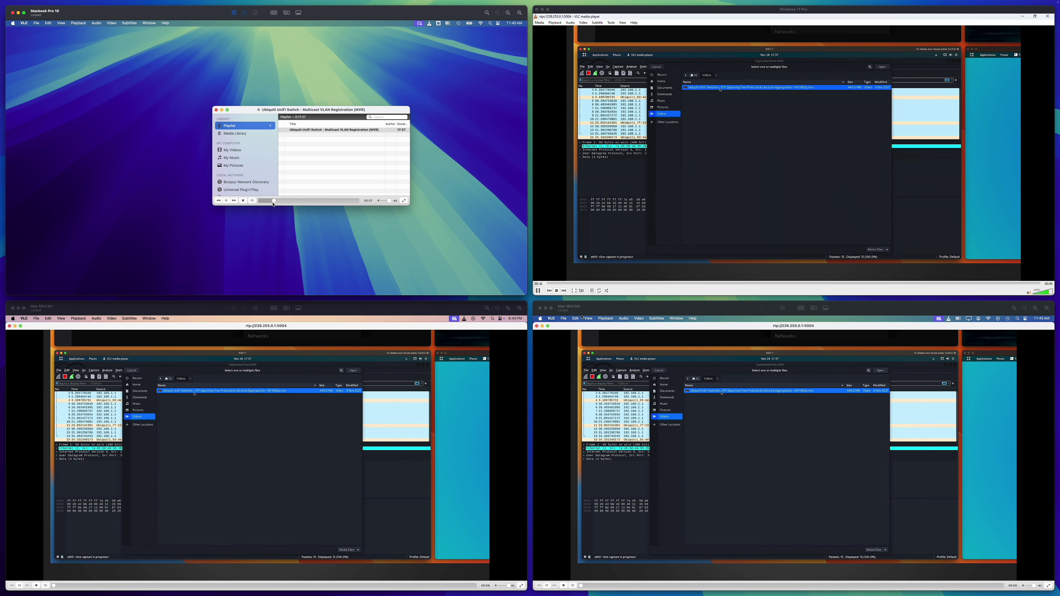
{"action": "left_click_drag", "start_coordinate": [276, 203], "coordinate": [329, 204]}
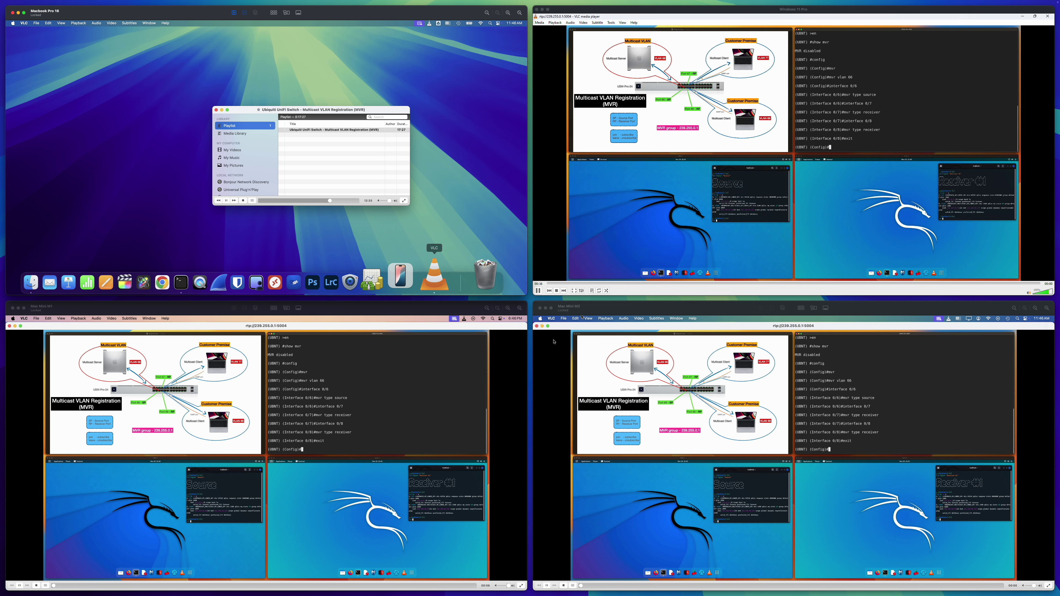
On the Non-Receiver machine, start a Wireshark capture on the Ethernet interface and filter the packets by udp.
{"action": "left_click", "coordinate": [378, 159]}
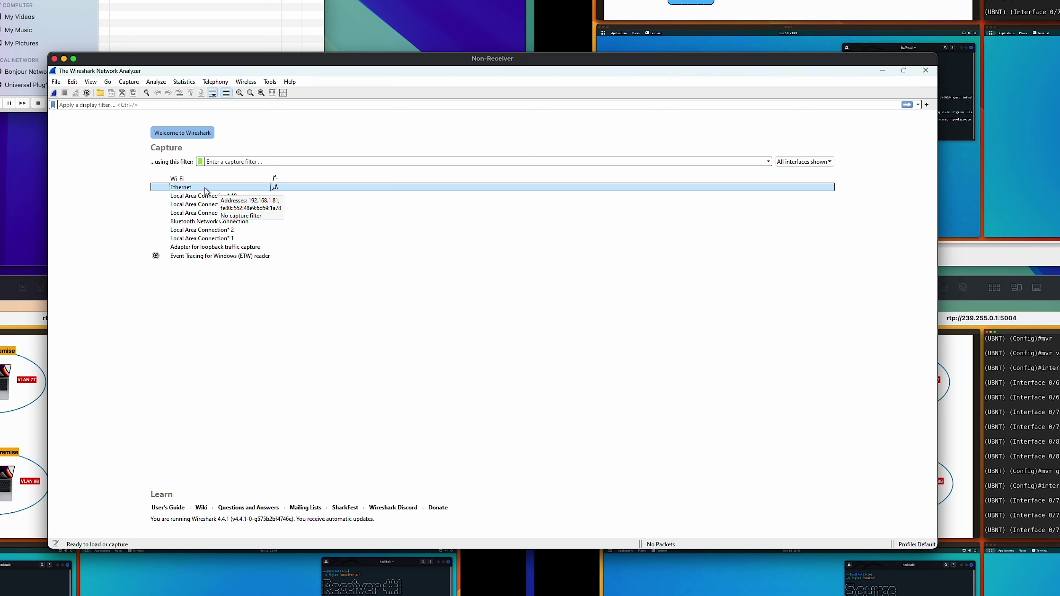
{"action": "double_click", "coordinate": [206, 188]}
{"action": "left_click", "coordinate": [188, 104]}
{"action": "type", "text": "ud"}
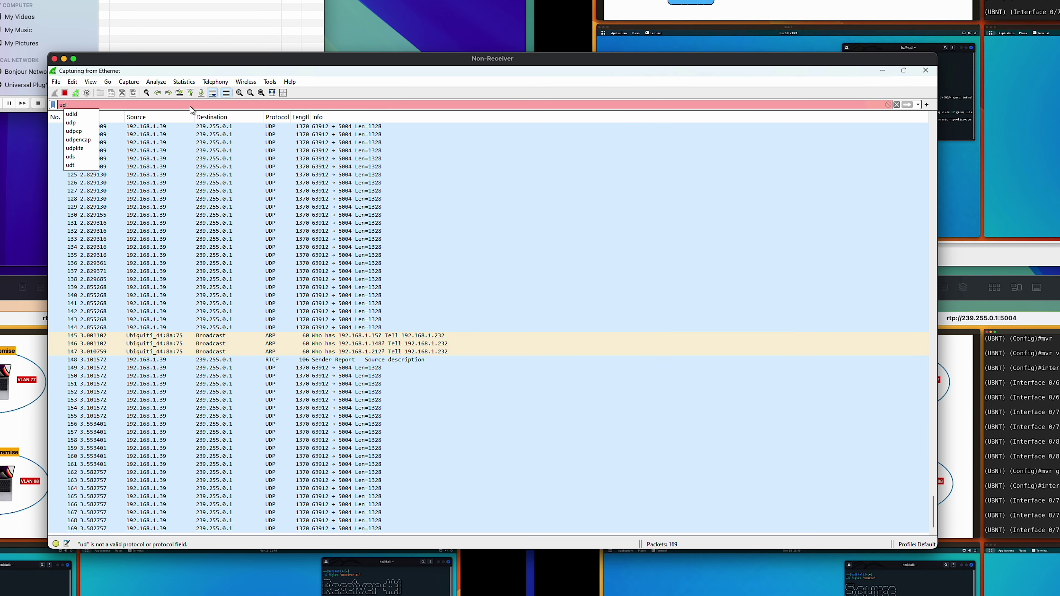
{"action": "type", "text": "p"}
{"action": "key", "text": "Return"}
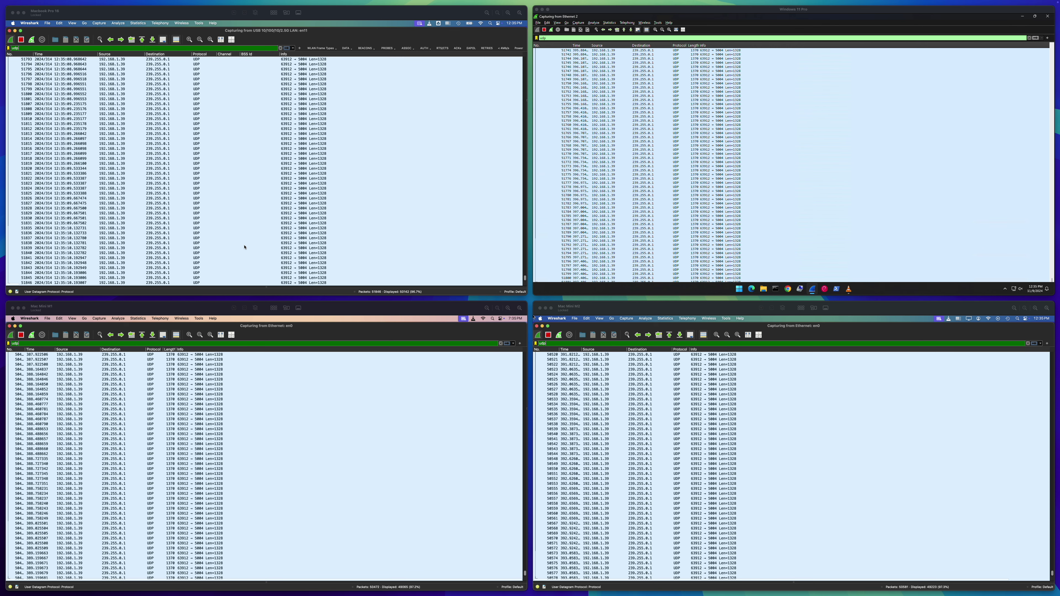
Replace the udp display filter with igmp in the Wireshark capture on Macbook Pro 16.
{"action": "left_click", "coordinate": [15, 47]}
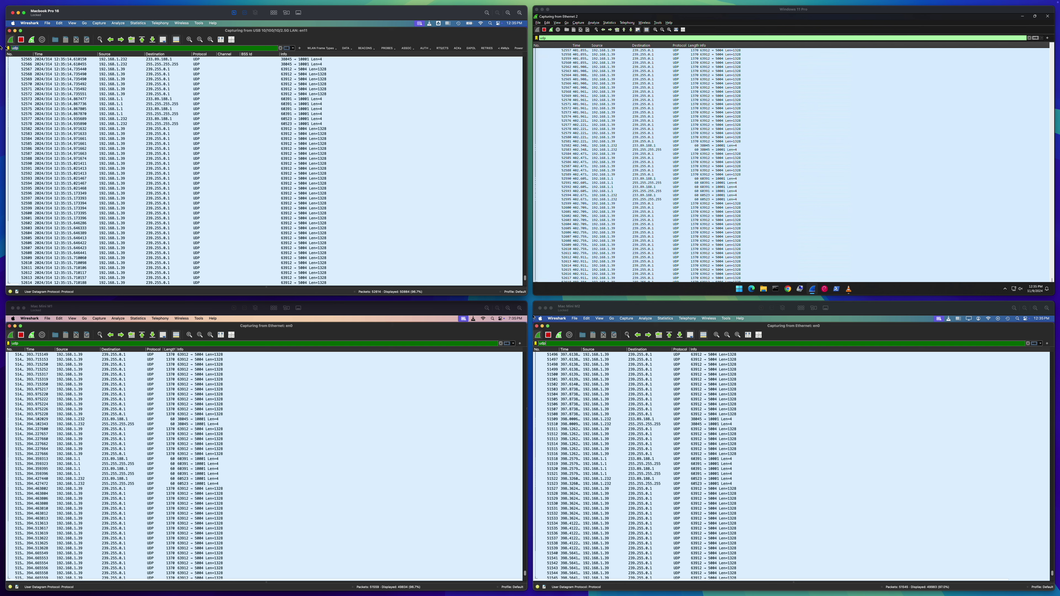
{"action": "key", "text": "BackSpace"}
{"action": "key", "text": "BackSpace"}
{"action": "key", "text": "BackSpace"}
{"action": "type", "text": "igmp"}
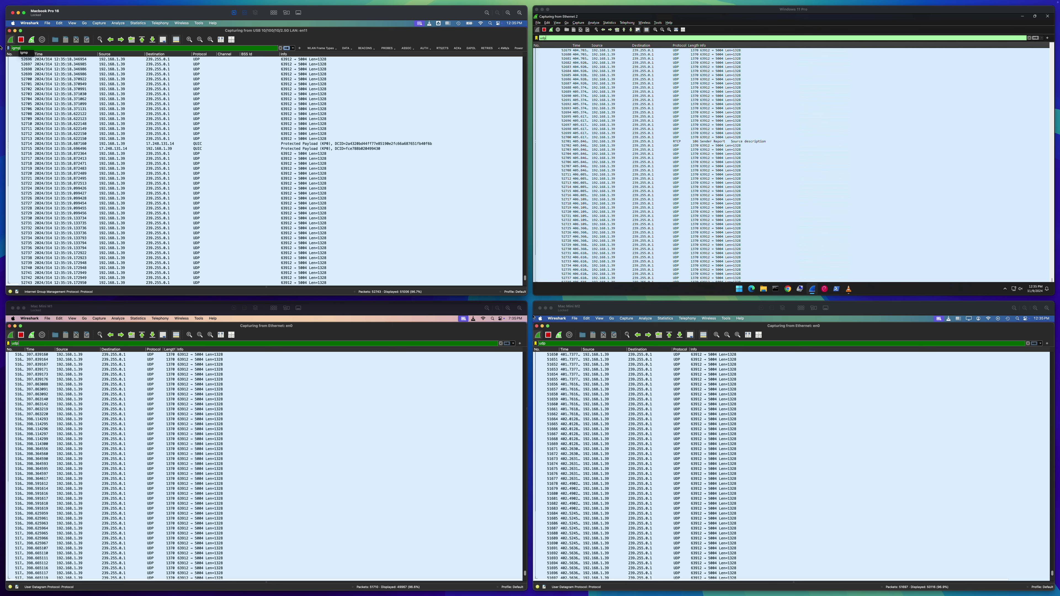
{"action": "key", "text": "Return"}
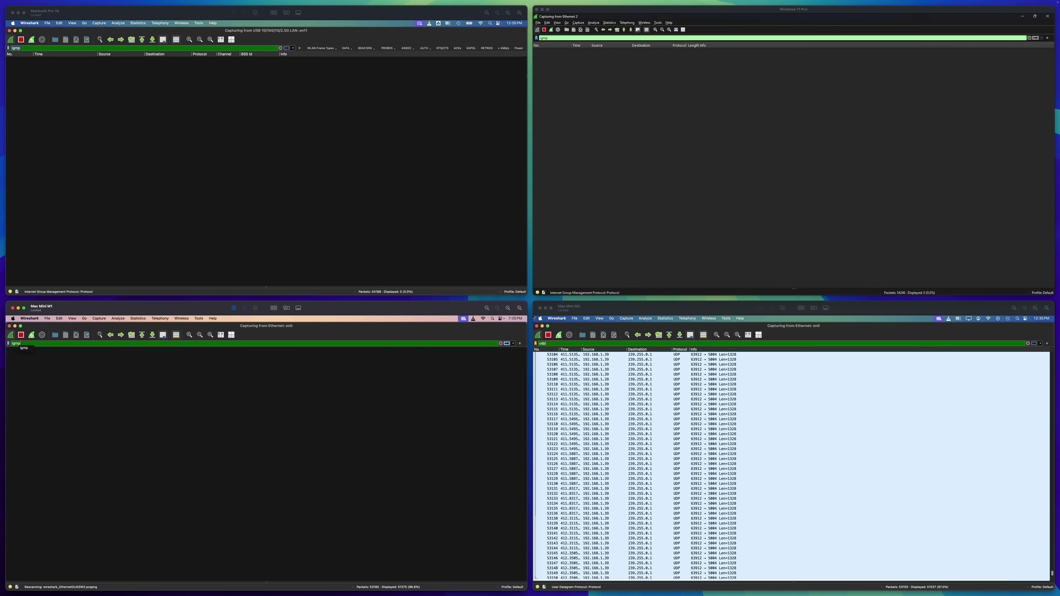
Switch to VLC on Mac Mini M1, play the rtp://239.255.0.1:5004 playlist entry and minimize the player window.
{"action": "left_click", "coordinate": [204, 472]}
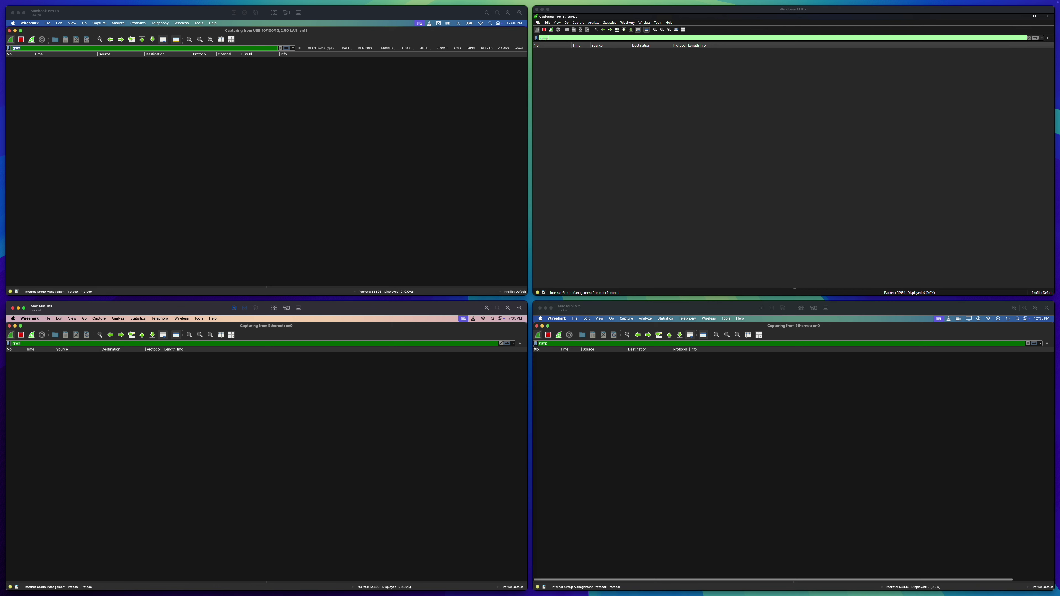
{"action": "key", "text": "super+Tab"}
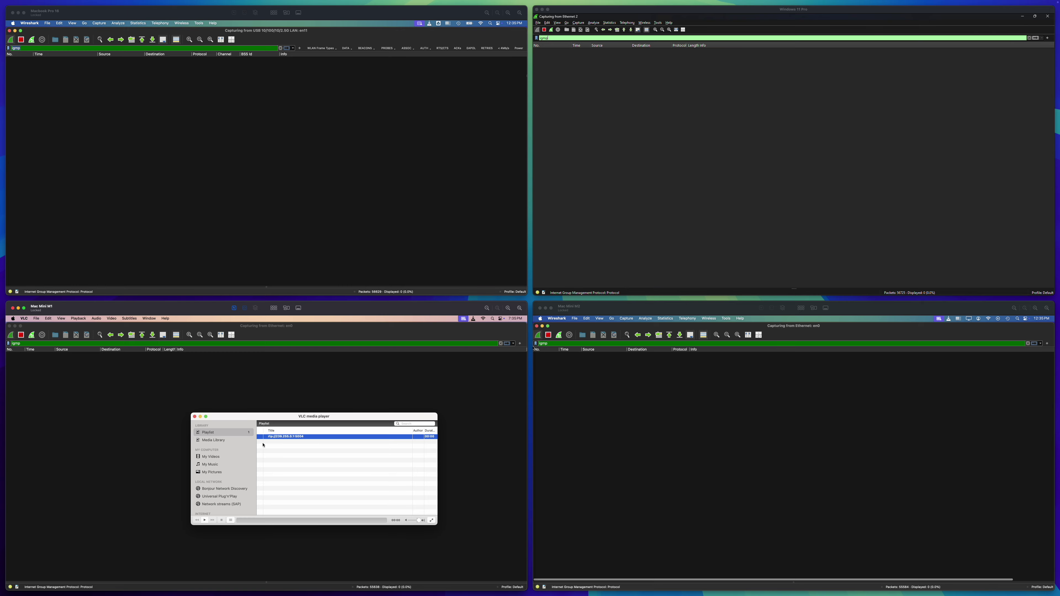
{"action": "left_click", "coordinate": [204, 520]}
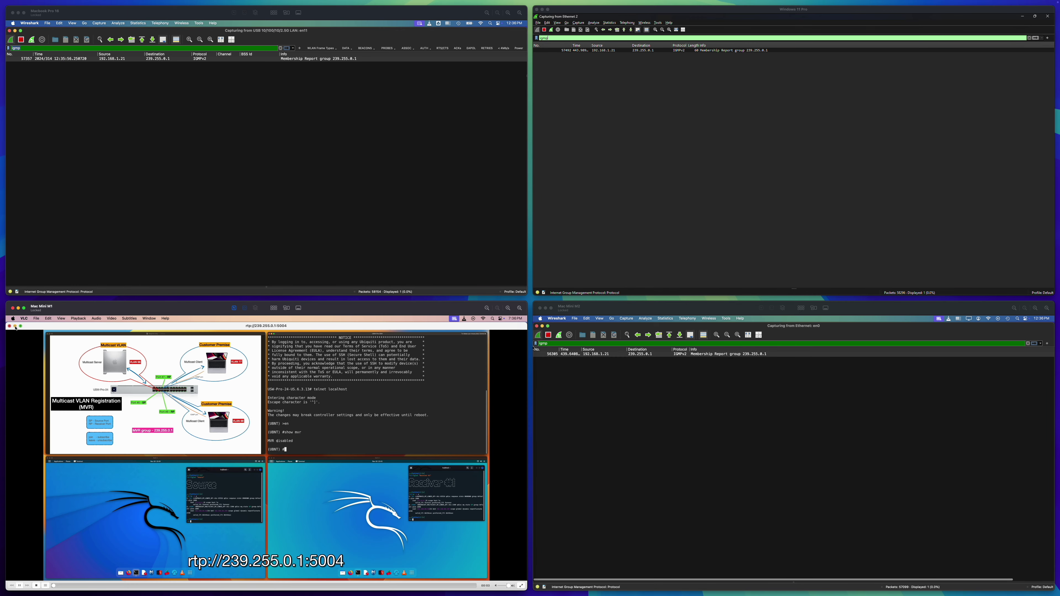
{"action": "left_click", "coordinate": [15, 326]}
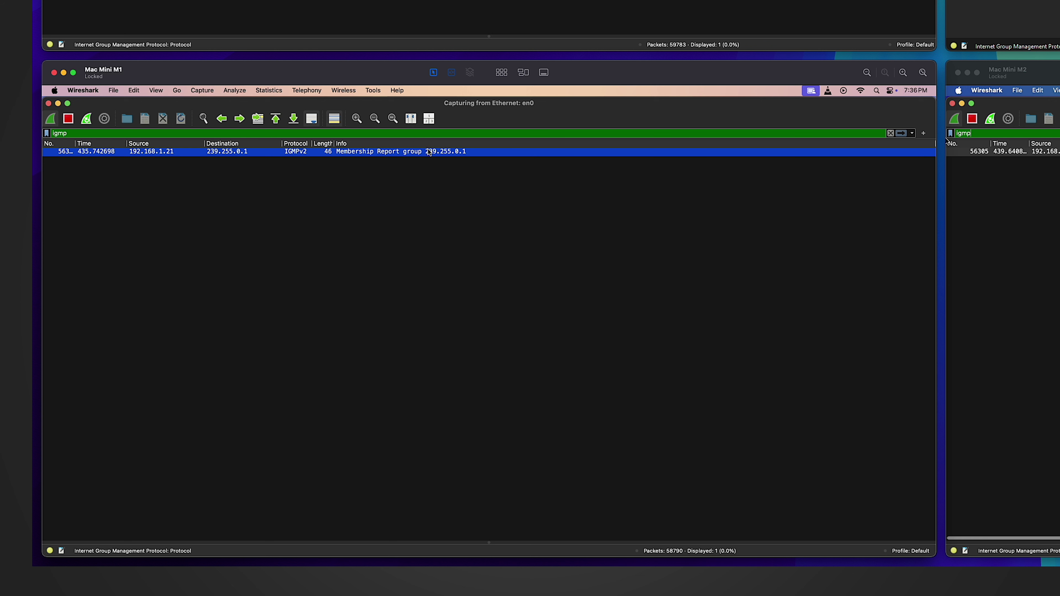
Select the IGMP Membership Report packet in Wireshark on Mac Mini M1 and stop receiving the stream in VLC.
{"action": "left_click", "coordinate": [136, 152]}
{"action": "left_click", "coordinate": [355, 221]}
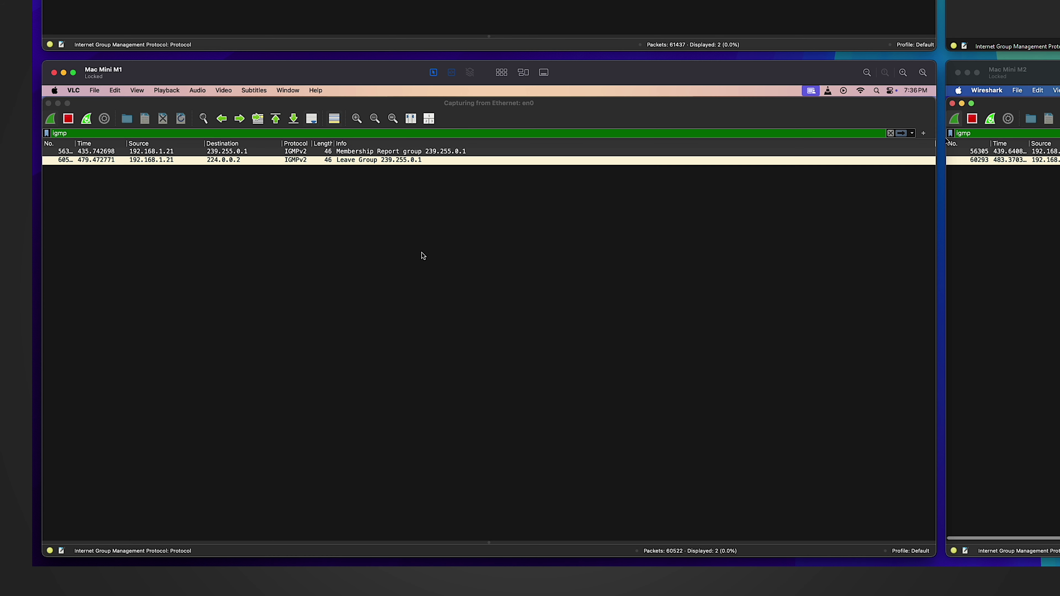
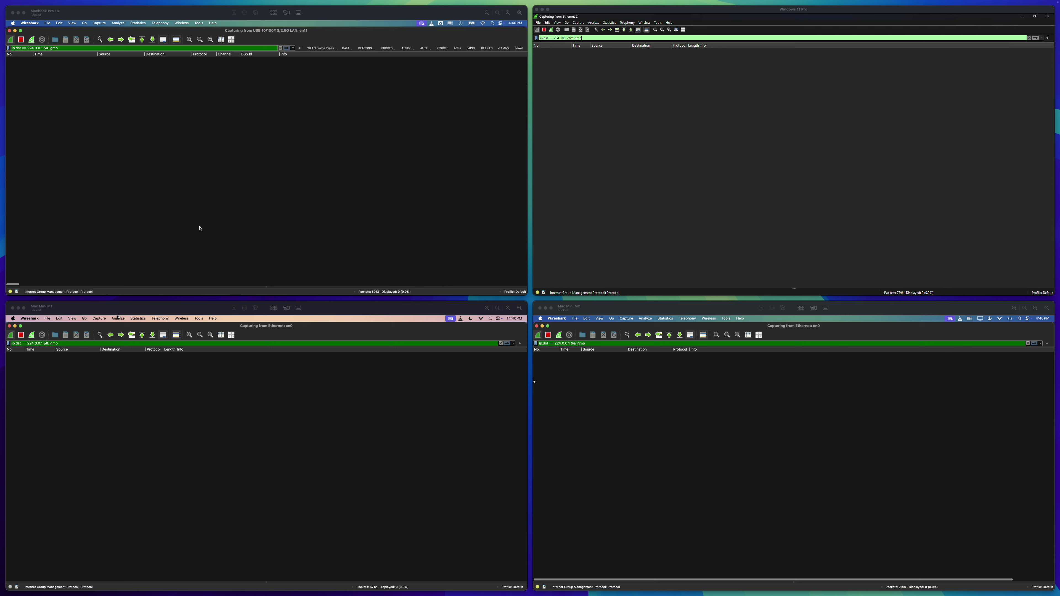
{"action": "left_click", "coordinate": [332, 248]}
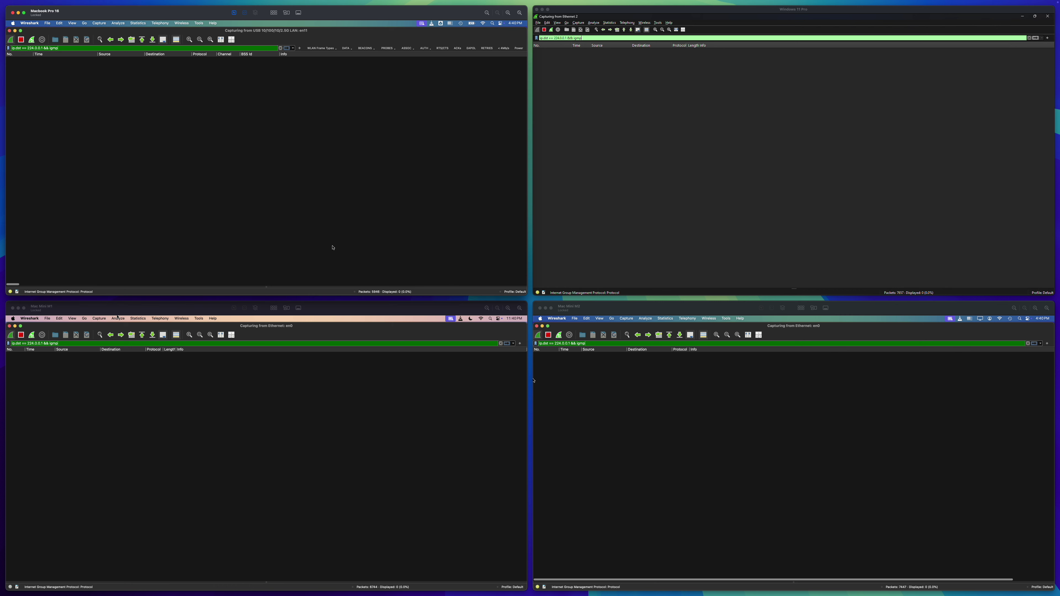
{"action": "key", "text": "super+Tab"}
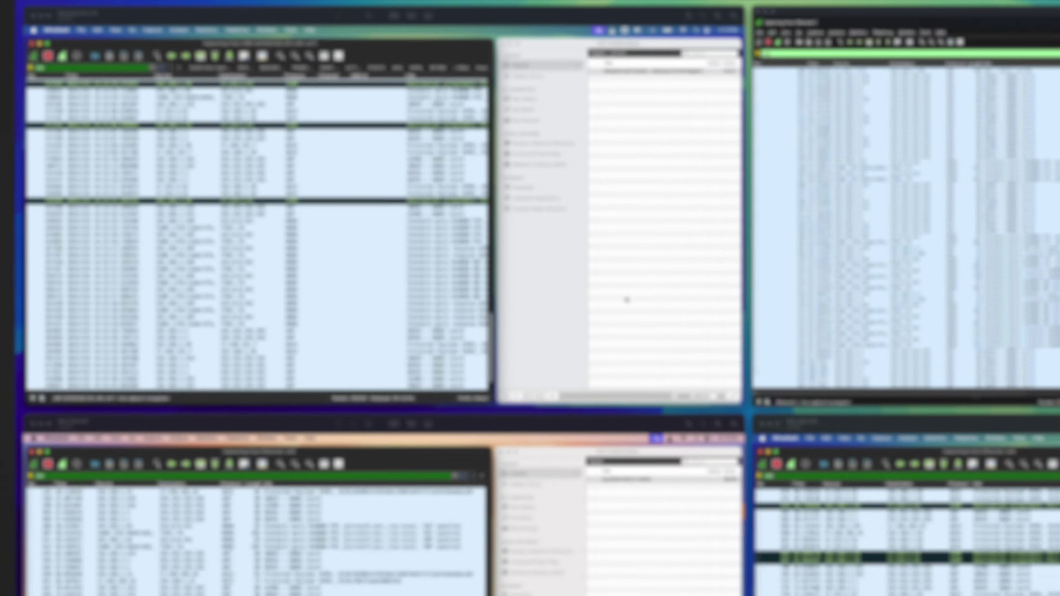
Start playing the Multicast VLAN Registration video in VLC on Macbook Pro 16 to stream it.
{"action": "left_click", "coordinate": [440, 212]}
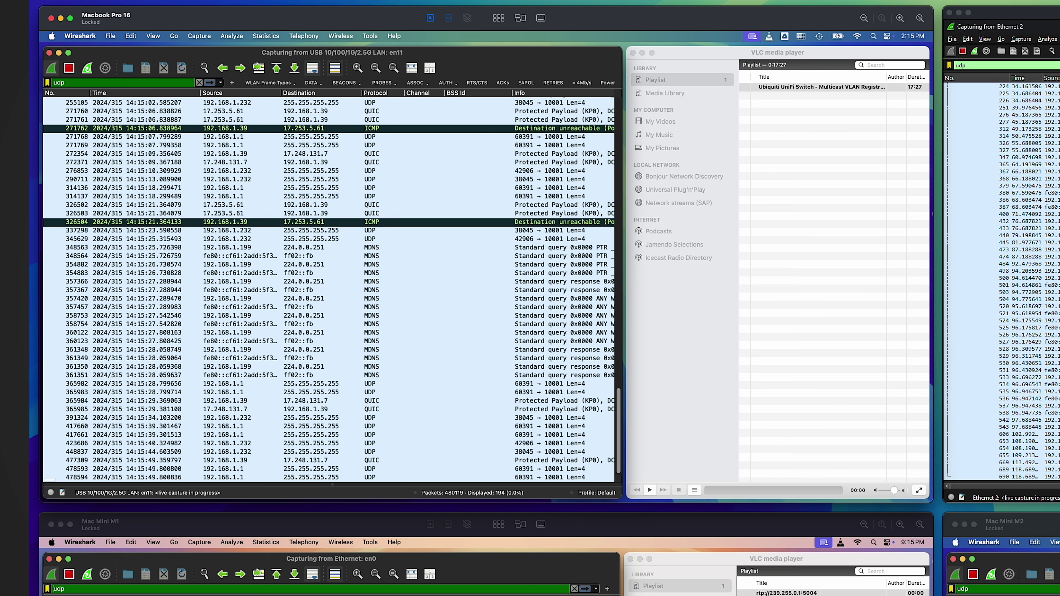
{"action": "left_click", "coordinate": [649, 491]}
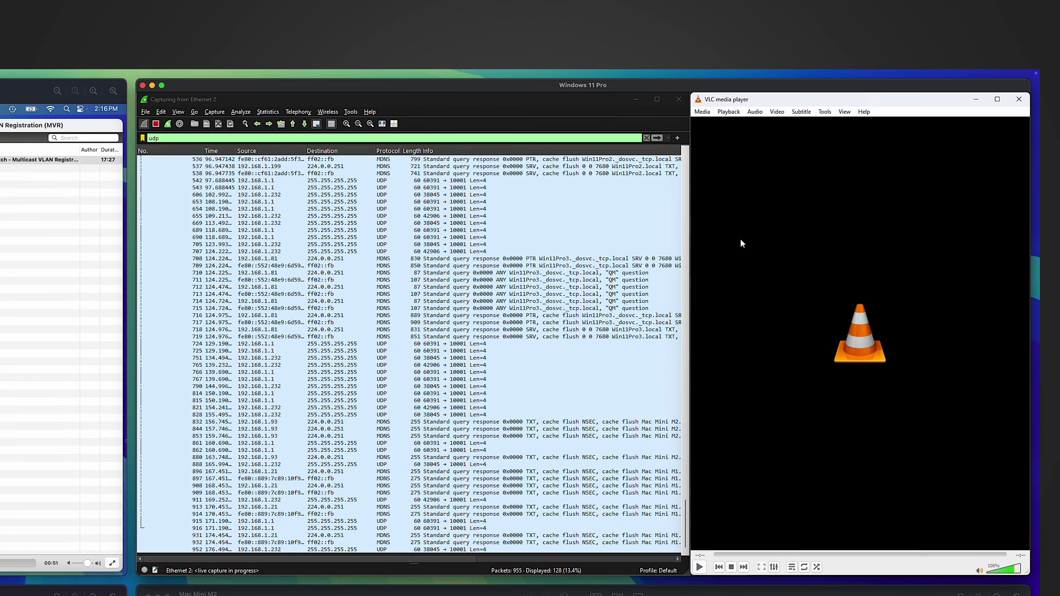
Open the recent media entry rtp://239.255.0.1:5004 in VLC on the Windows 11 Pro machine.
{"action": "left_click", "coordinate": [863, 25]}
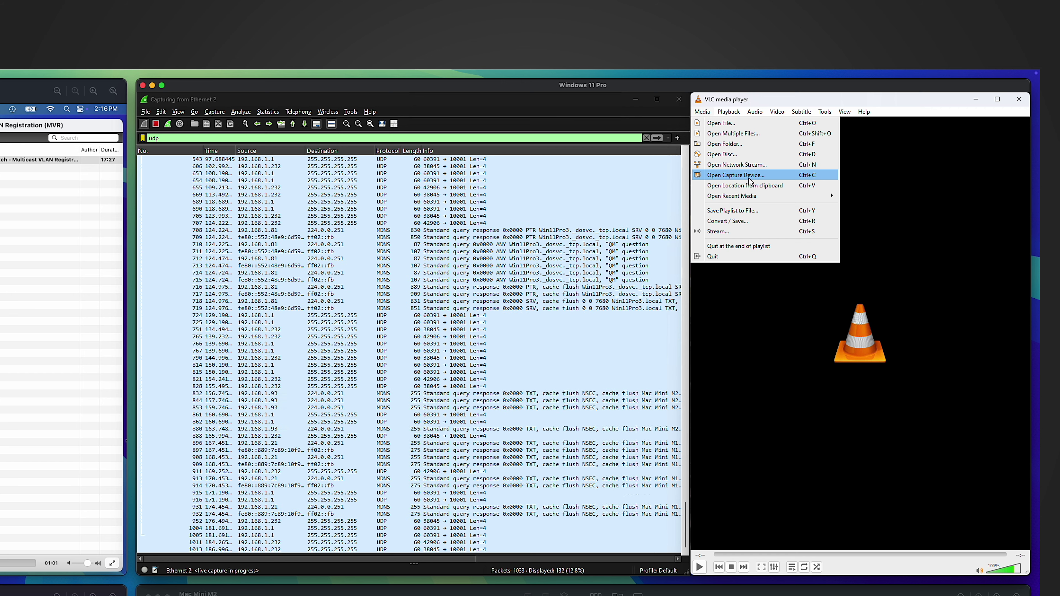
{"action": "mouse_move", "coordinate": [750, 197]}
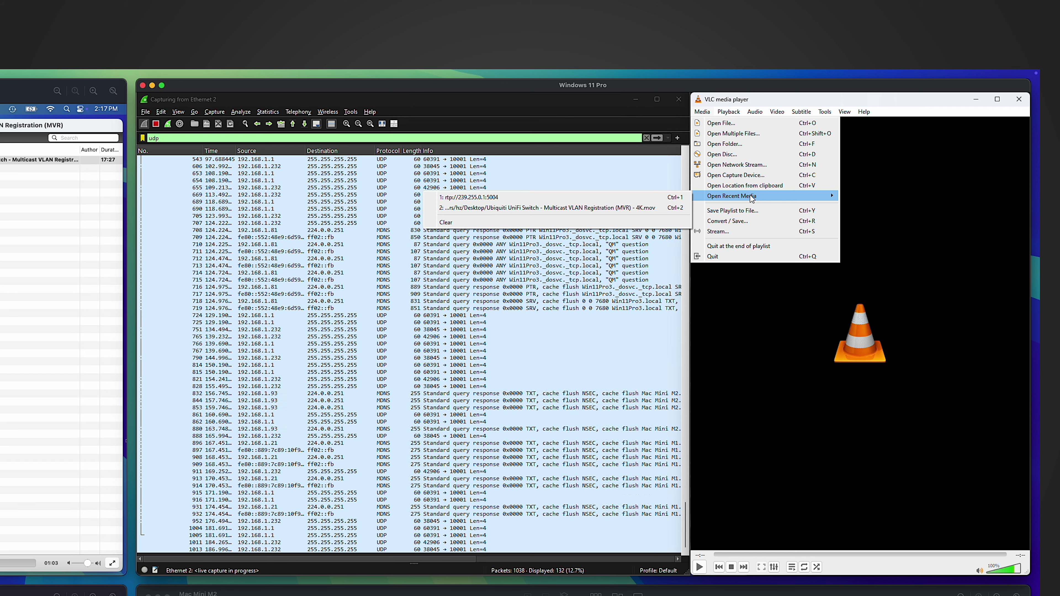
{"action": "left_click", "coordinate": [645, 202]}
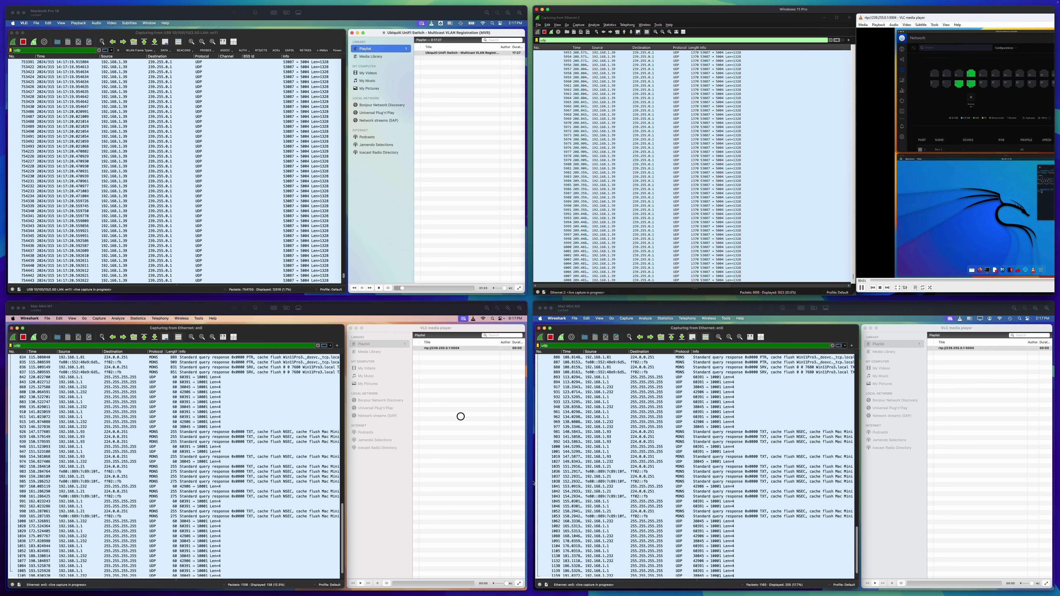
Start playing the rtp://239.255.0.1:5004 playlist entry in VLC on both Mac Mini M1 and Mac Mini M2.
{"action": "left_click", "coordinate": [438, 464]}
{"action": "left_click", "coordinate": [360, 583]}
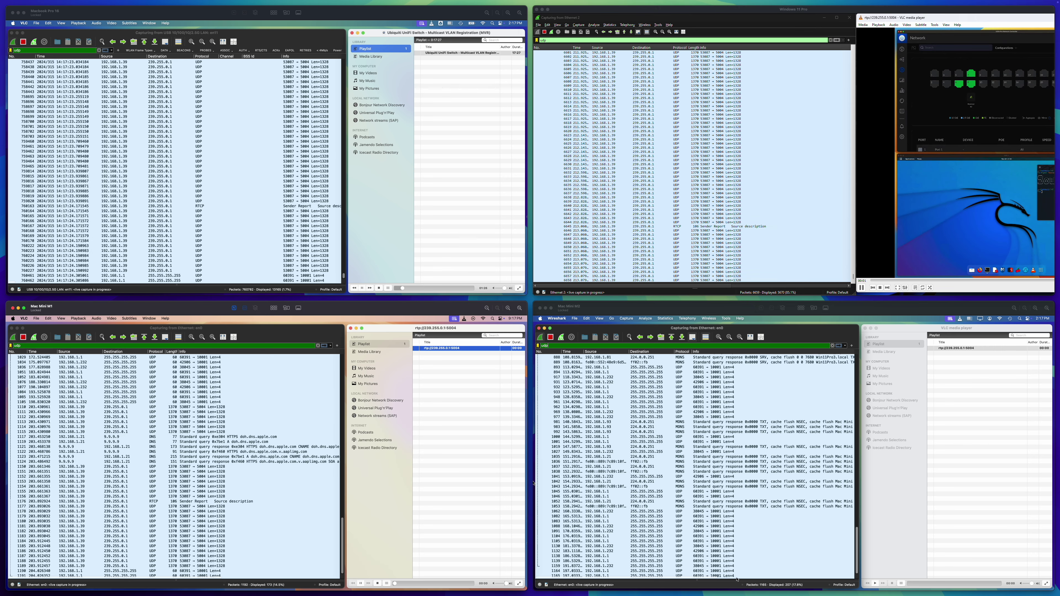
{"action": "left_click", "coordinate": [875, 584]}
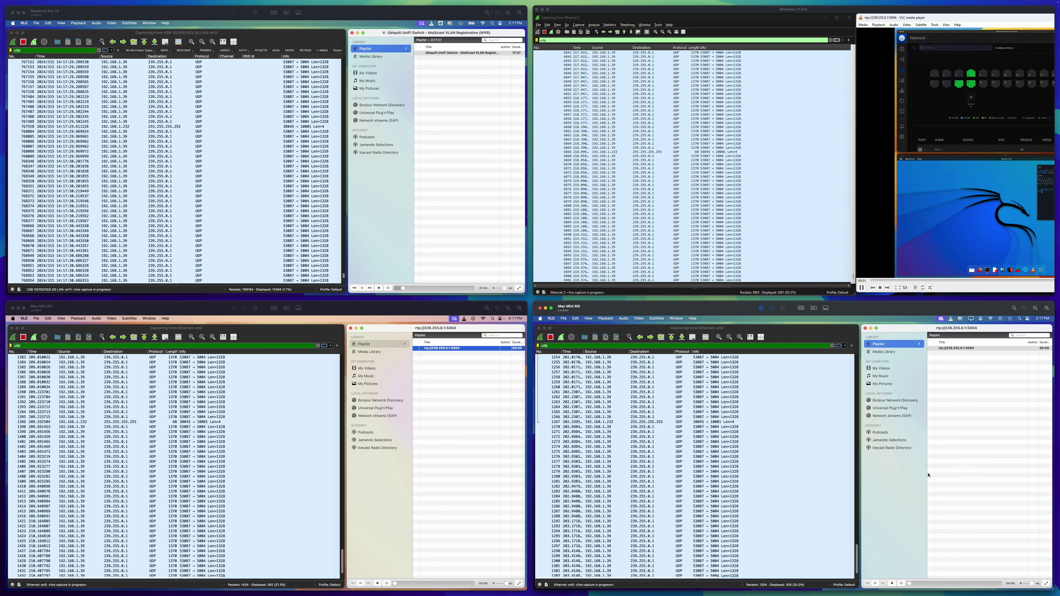